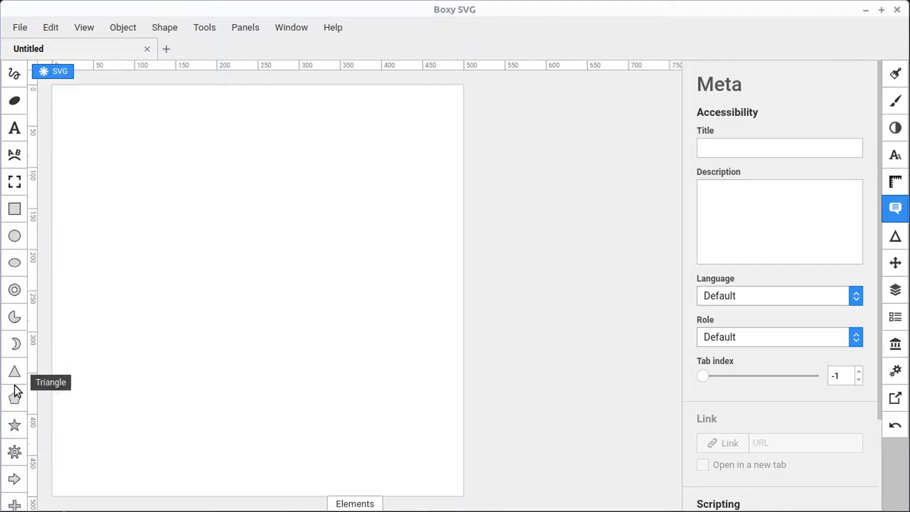
Draw a gray five-pointed star with a radius of about 166 px and move it toward the canvas centre
left_click(15, 361)
left_click_drag(237, 284, 320, 390)
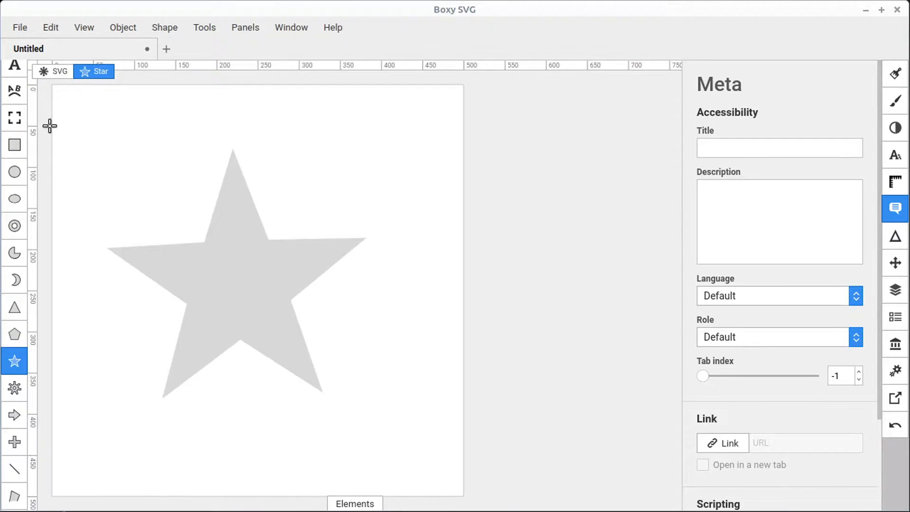
key("Escape")
left_click_drag(286, 290, 277, 287)
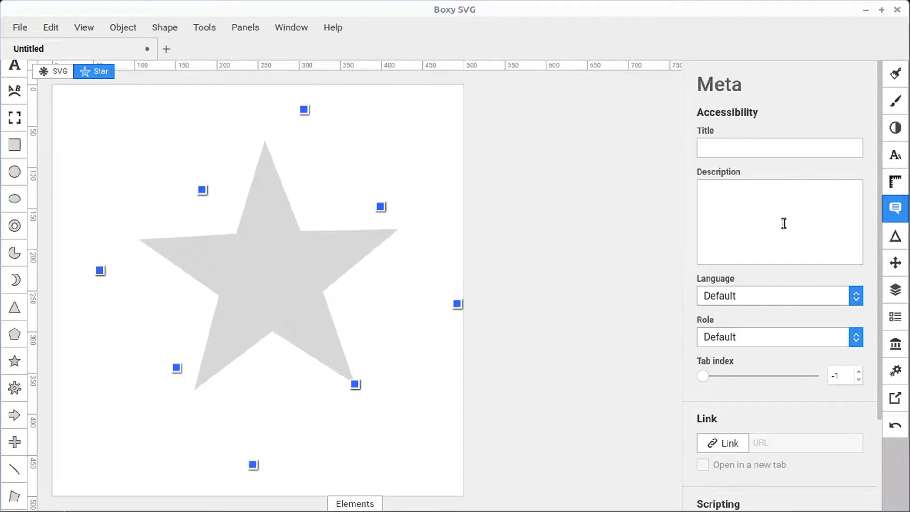
Show the element markup, title the star "SuperStar", and expand its title node in the markup
left_click(714, 151)
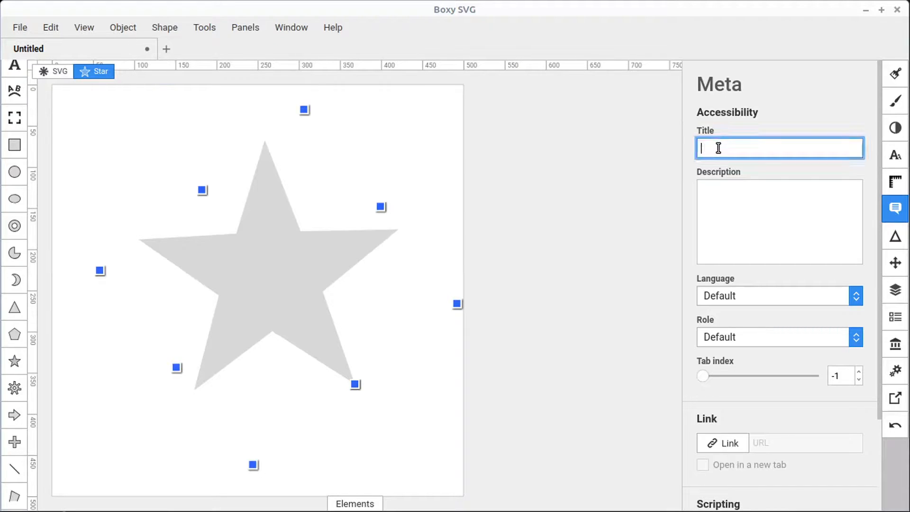
left_click(354, 503)
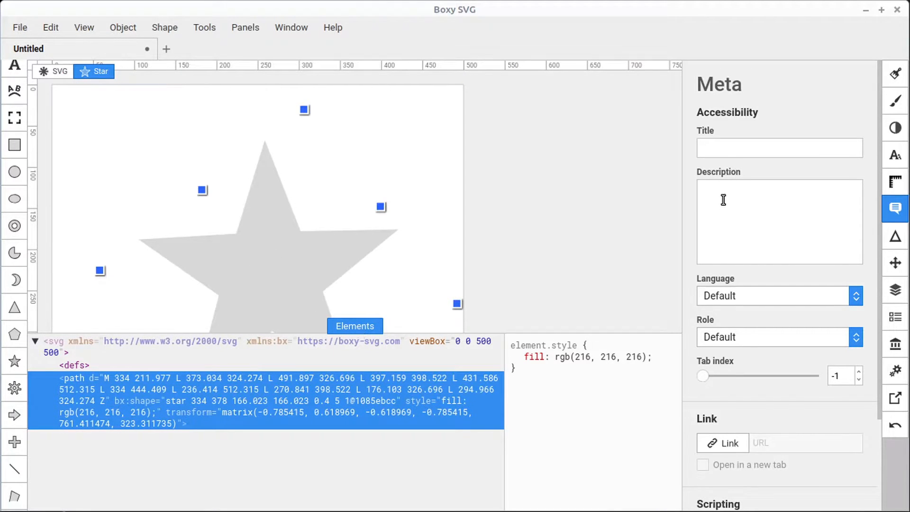
left_click(727, 147)
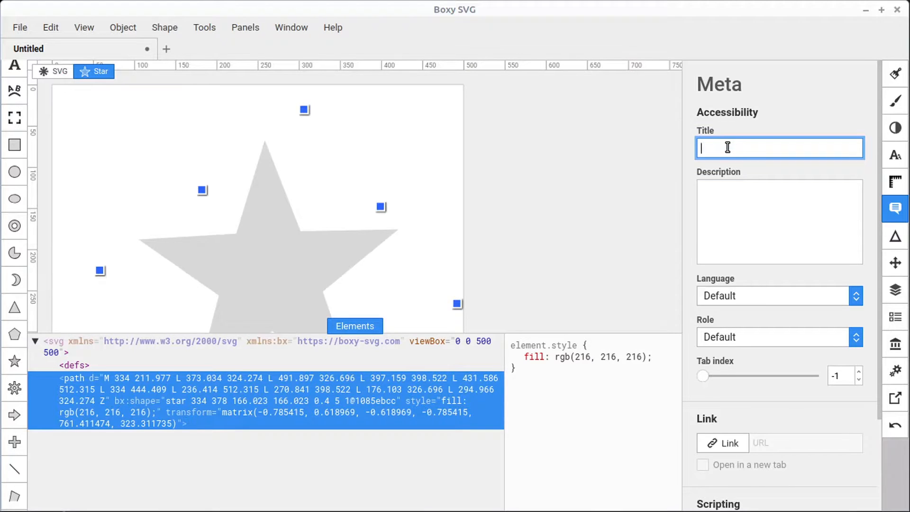
type("Star")
key("Left")
key("Left")
key("Left")
key("Left")
type("Super")
key("Return")
left_click(50, 379)
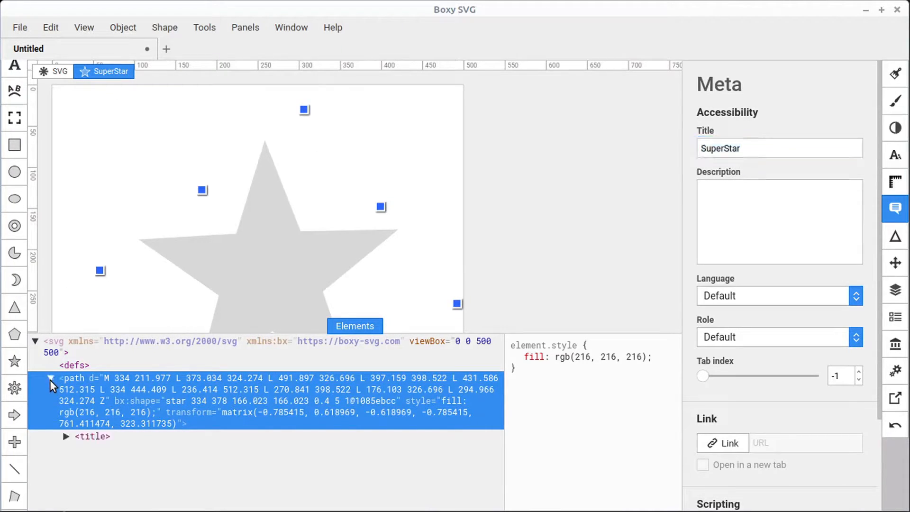
left_click(65, 436)
Save the drawing to the Desktop as Untitled.svg, replacing the existing file
left_click(22, 29)
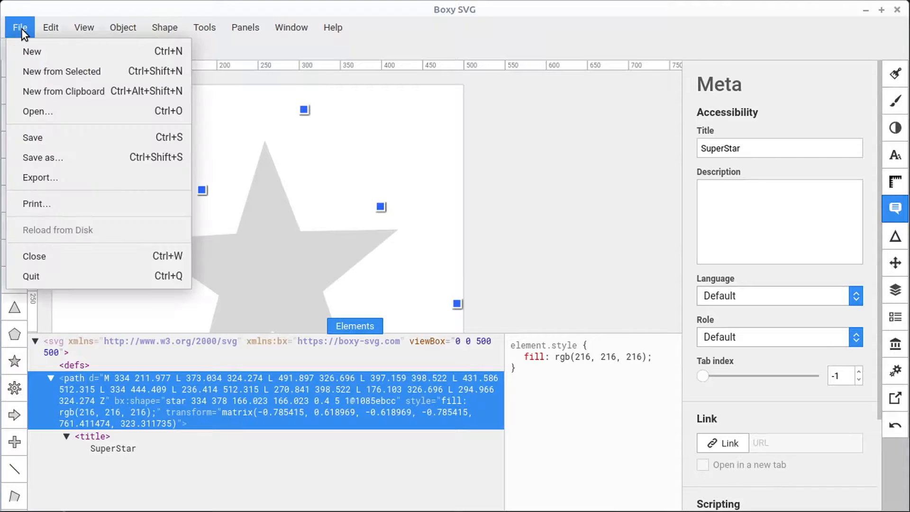
left_click(38, 138)
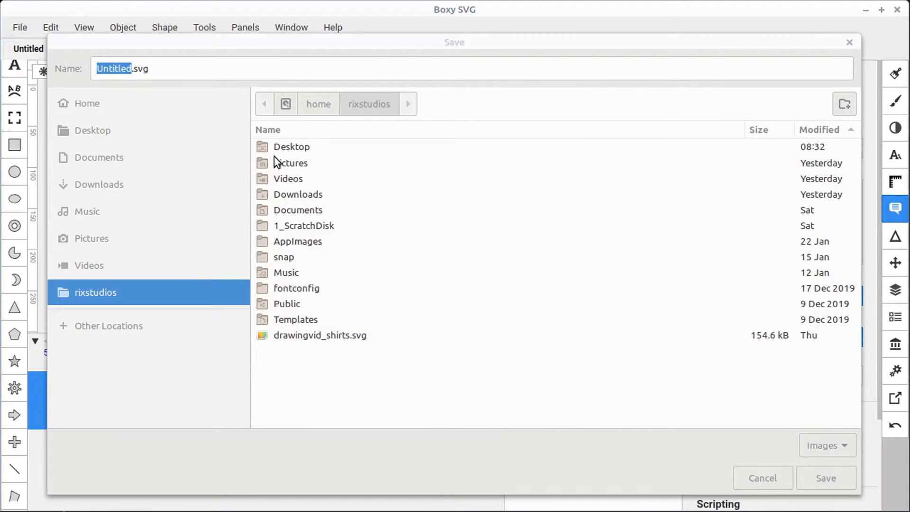
double_click(277, 150)
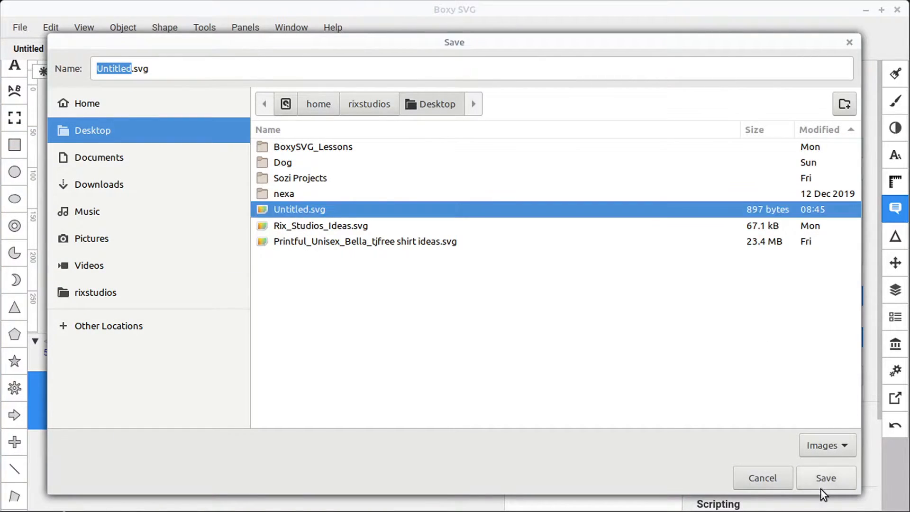
left_click(820, 486)
left_click(576, 332)
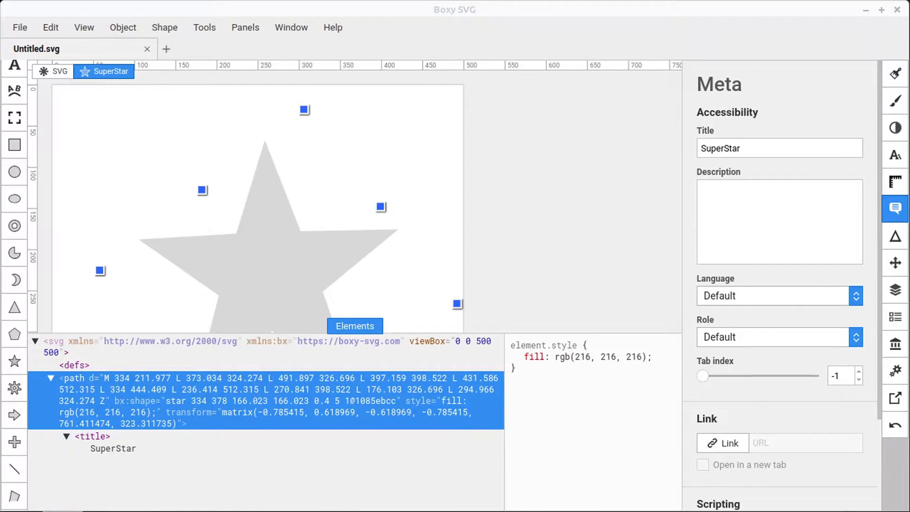
Switch to the browser to check the star's title tooltip in Untitled.svg, then return to Boxy SVG
left_click_drag(361, 511, 316, 42)
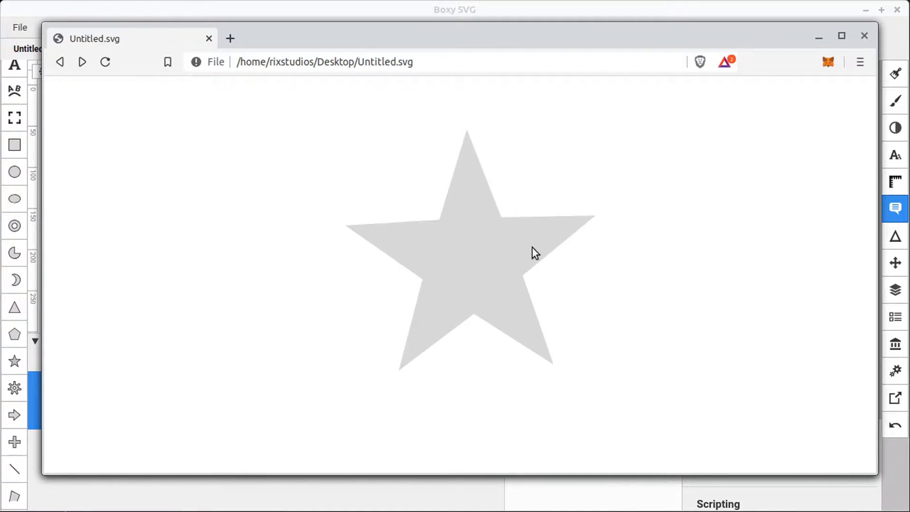
mouse_move(544, 248)
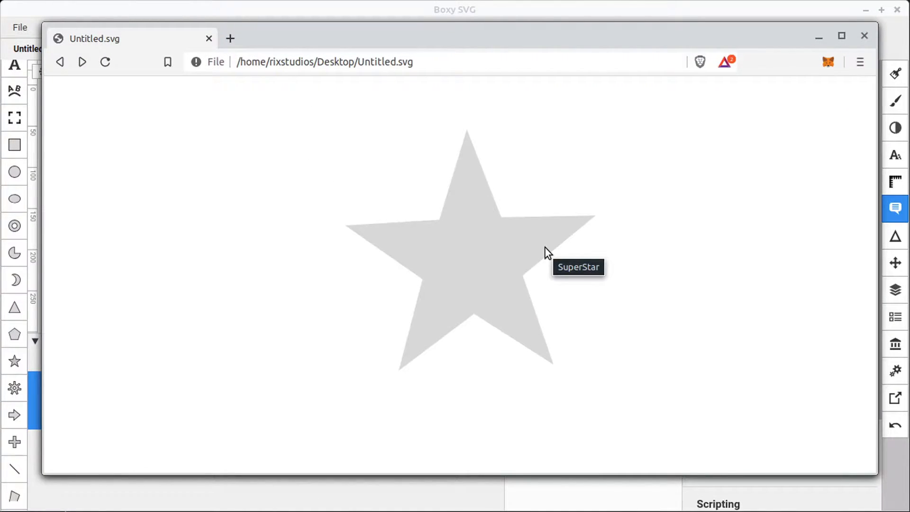
left_click(818, 38)
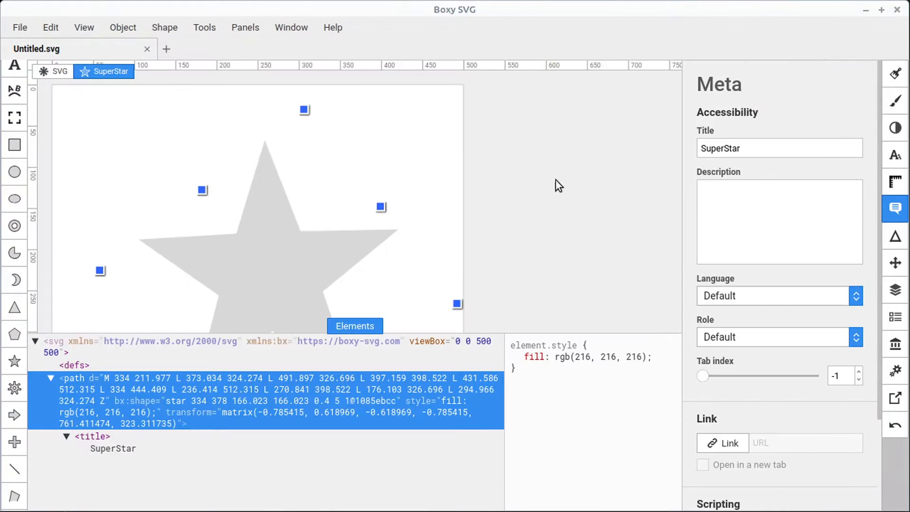
Enter "fjiosdfji dsoifnsd fosidnf" as the star's description and expand its desc node in the markup
left_click(733, 207)
type("fjiosdfji dsoifnsd fosidnf")
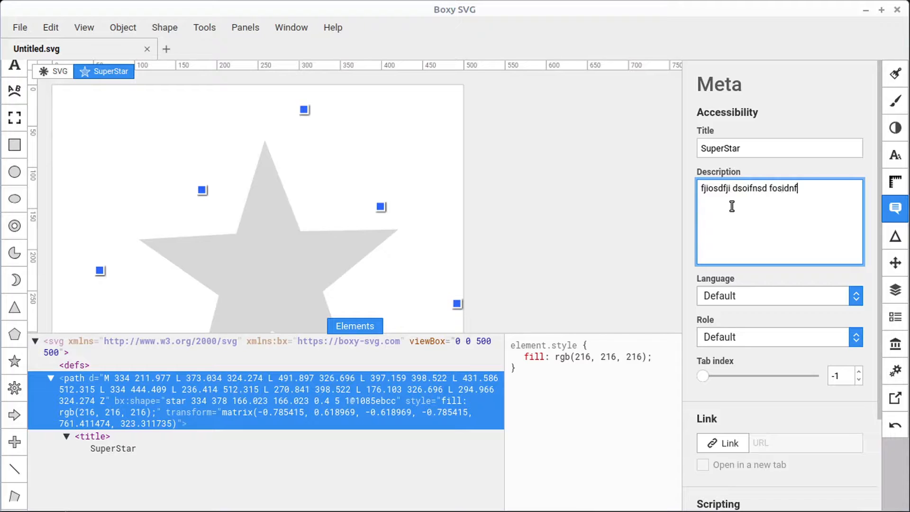
left_click(782, 148)
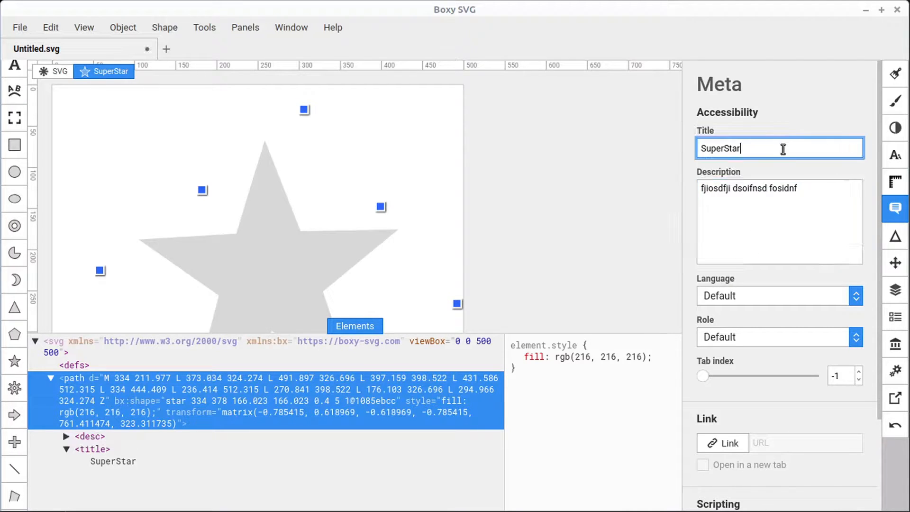
left_click(804, 188)
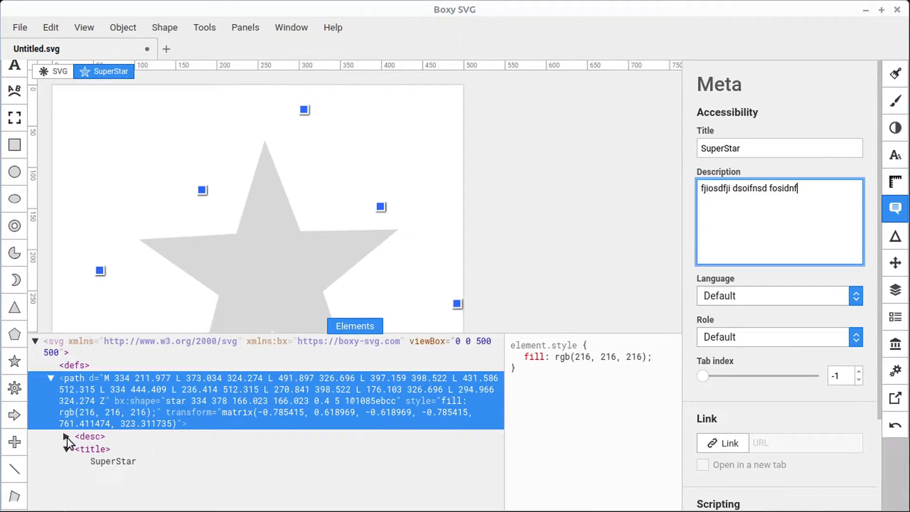
left_click(67, 436)
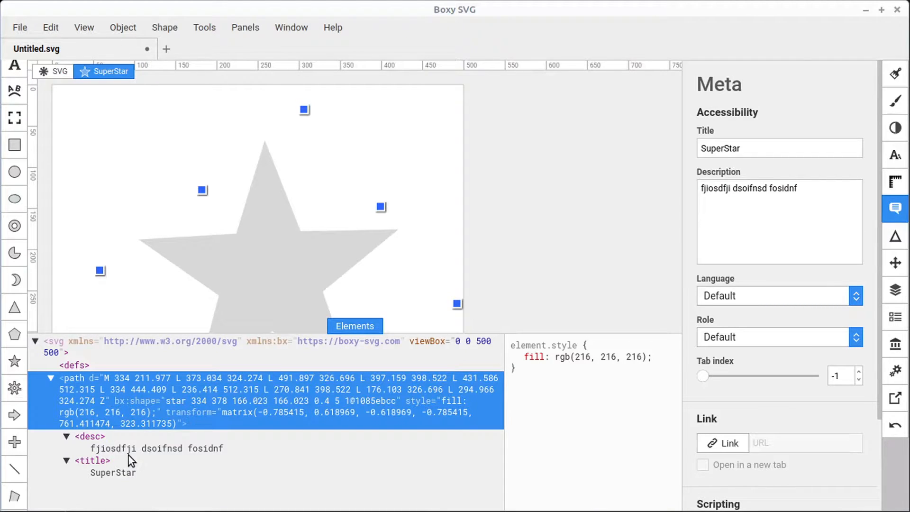
left_click(67, 435)
left_click(67, 435)
Set the star's accessibility language to English
left_click(760, 297)
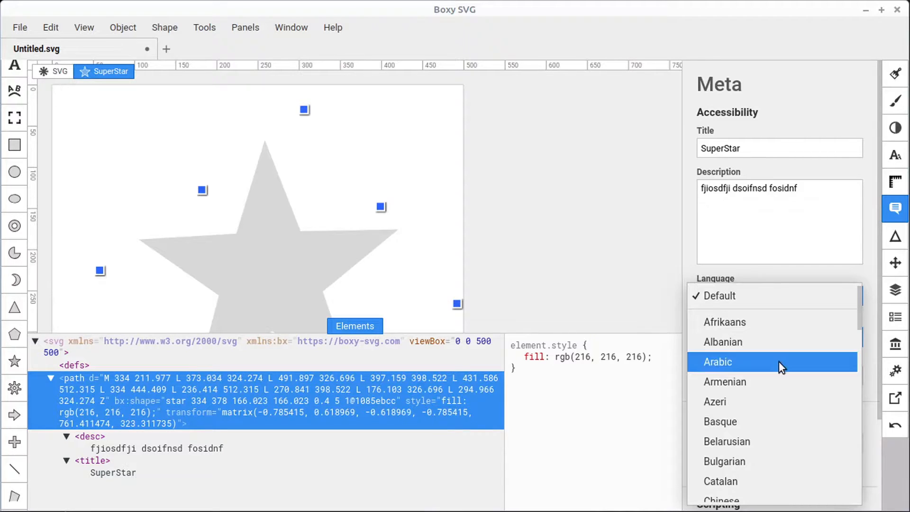
scroll(857, 314, "down", 10)
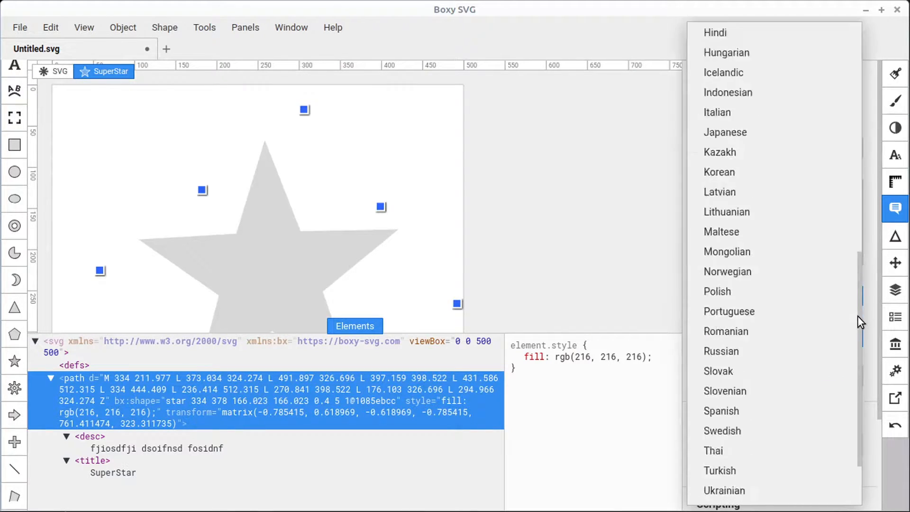
scroll(820, 290, "up", 2)
scroll(792, 314, "up", 5)
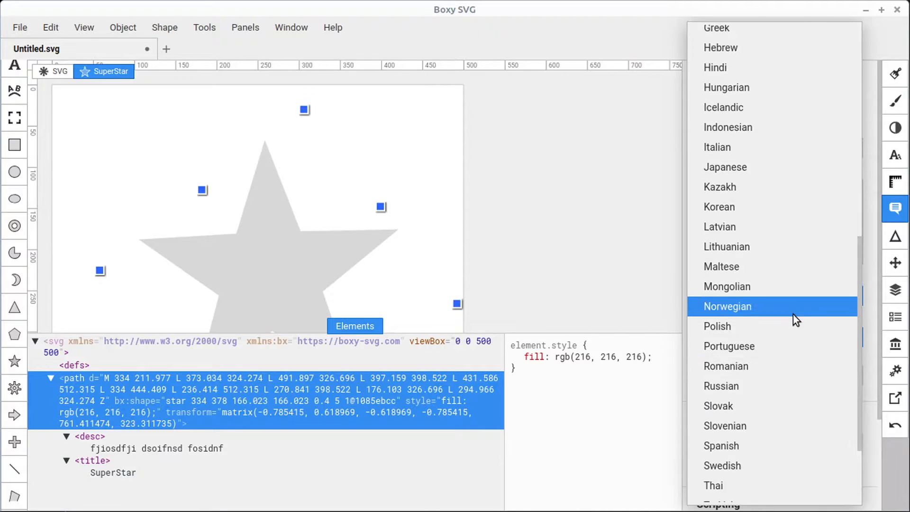
left_click(743, 297)
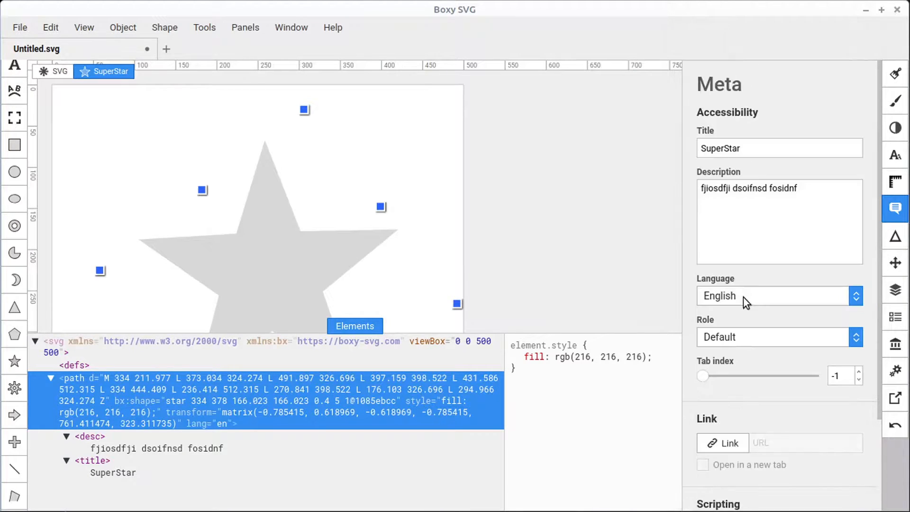
Set the star's accessibility role to Button
left_click(852, 341)
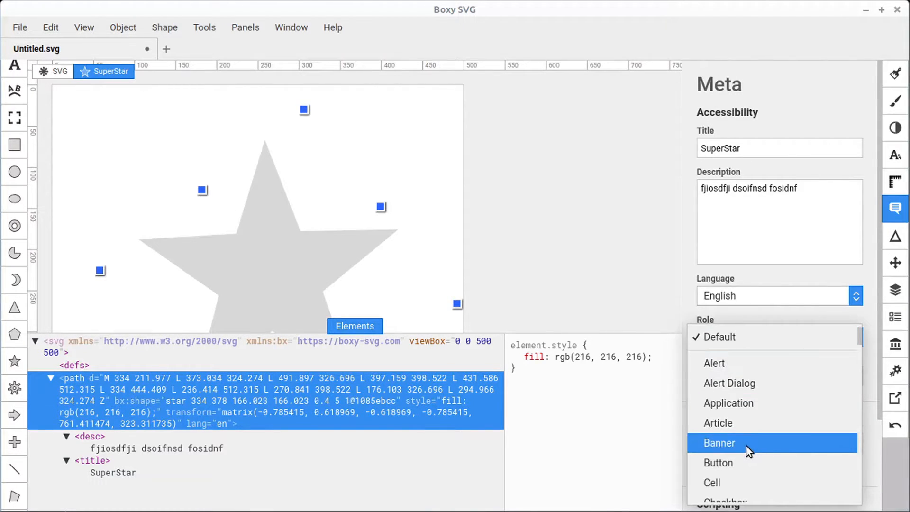
scroll(756, 427, "down", 5)
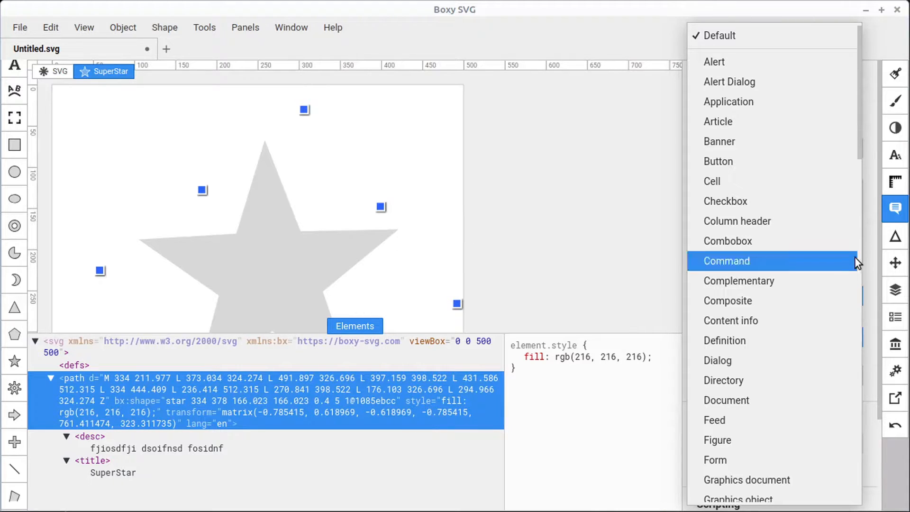
left_click(721, 162)
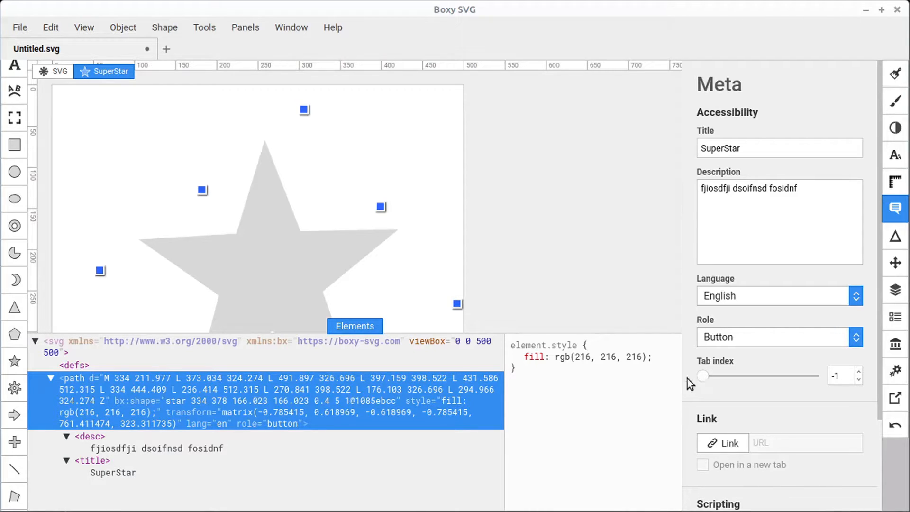
Set the star's tab index to 2
left_click_drag(705, 376, 728, 374)
left_click_drag(730, 378, 729, 377)
left_click_drag(729, 372, 718, 376)
scroll(752, 445, "down", 3)
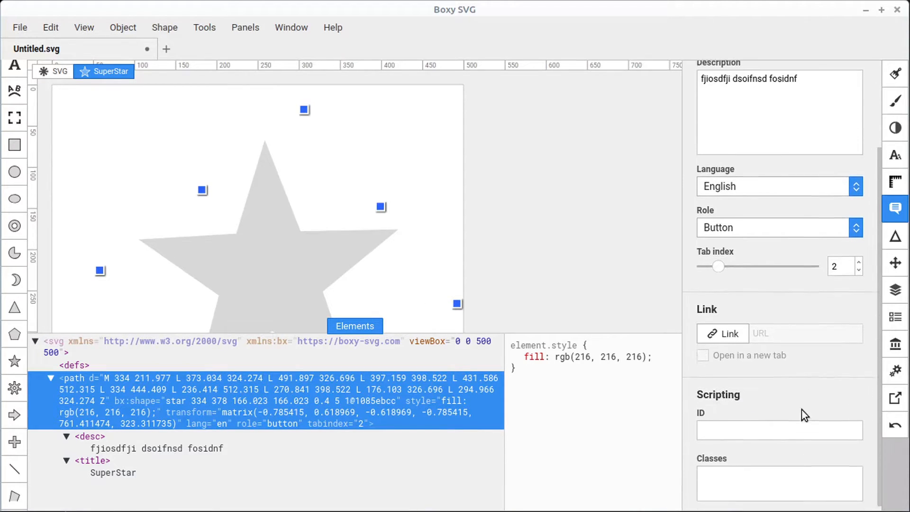
left_click(737, 332)
left_click(779, 331)
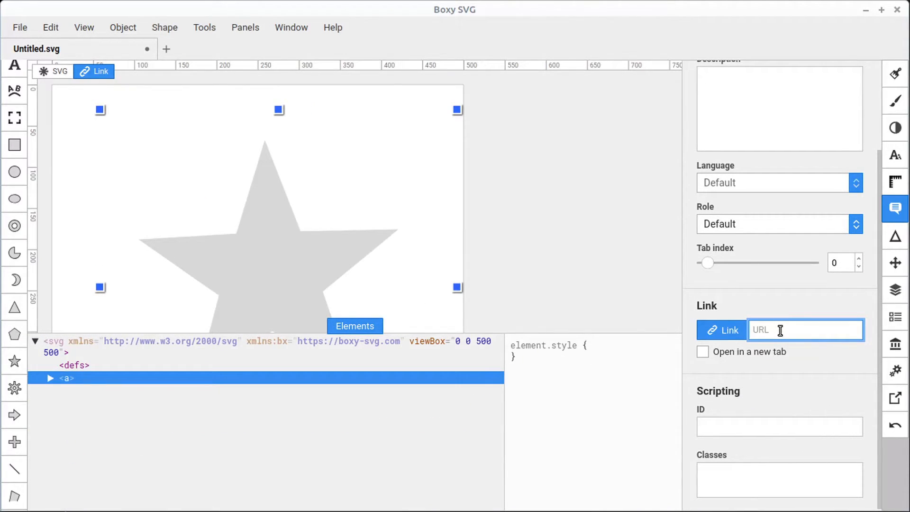
type("https://youtube.com")
left_click(805, 371)
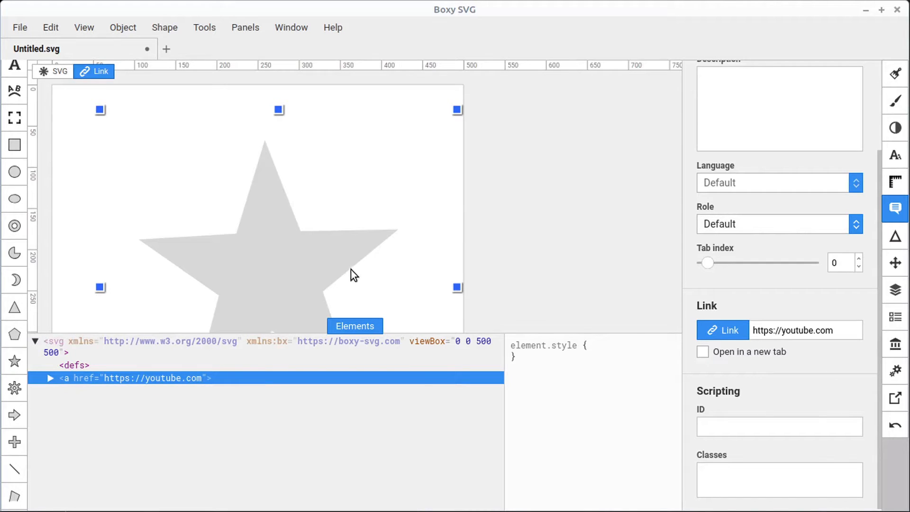
left_click(703, 352)
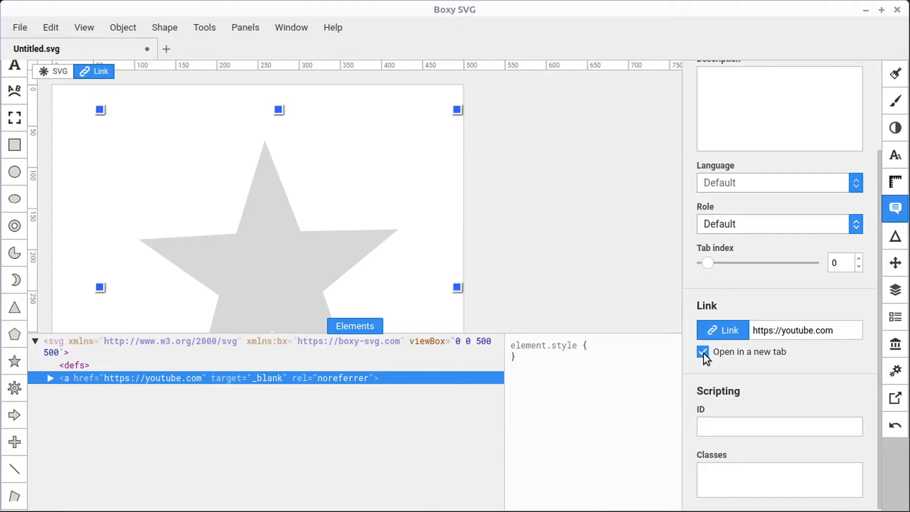
Save the document, switch to the browser, and reload Untitled.svg
left_click(21, 27)
left_click(53, 141)
left_click(64, 511)
left_click(324, 61)
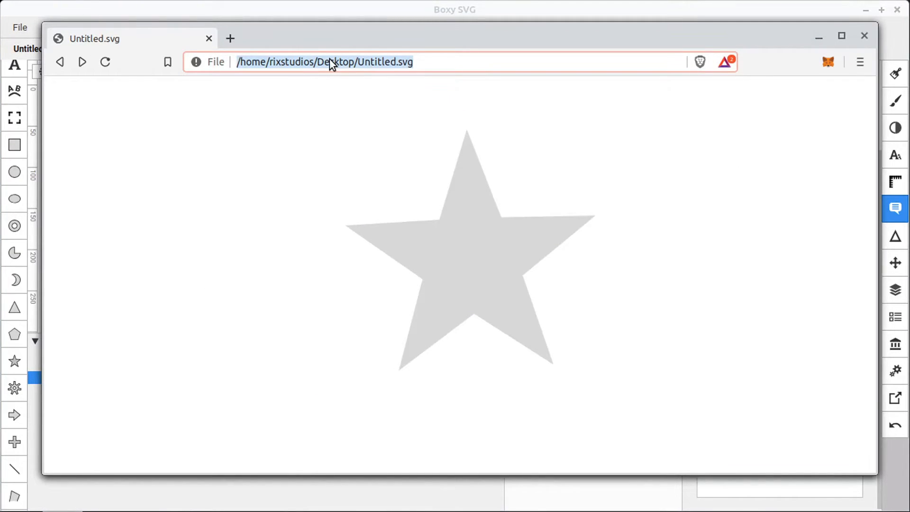
key("Return")
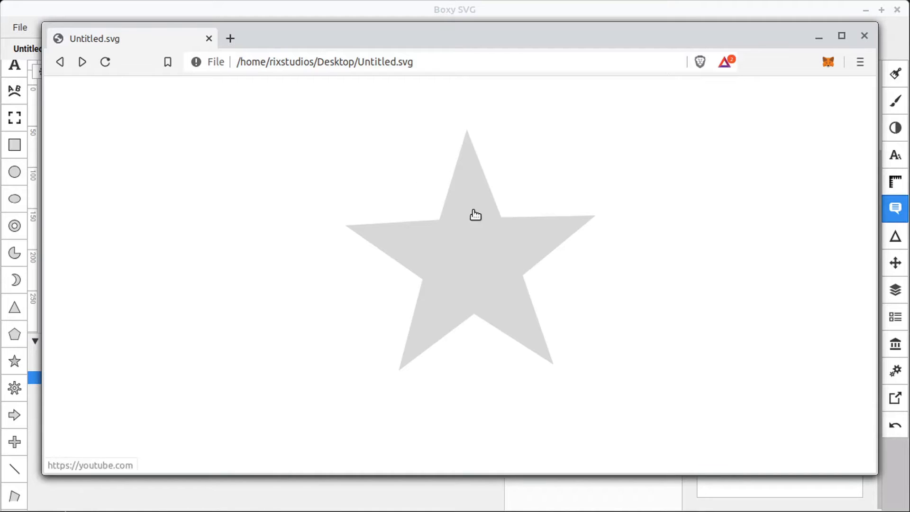
Follow the star's link to test it, close the YouTube tab, and return to Boxy SVG
mouse_move(475, 247)
left_click(474, 275)
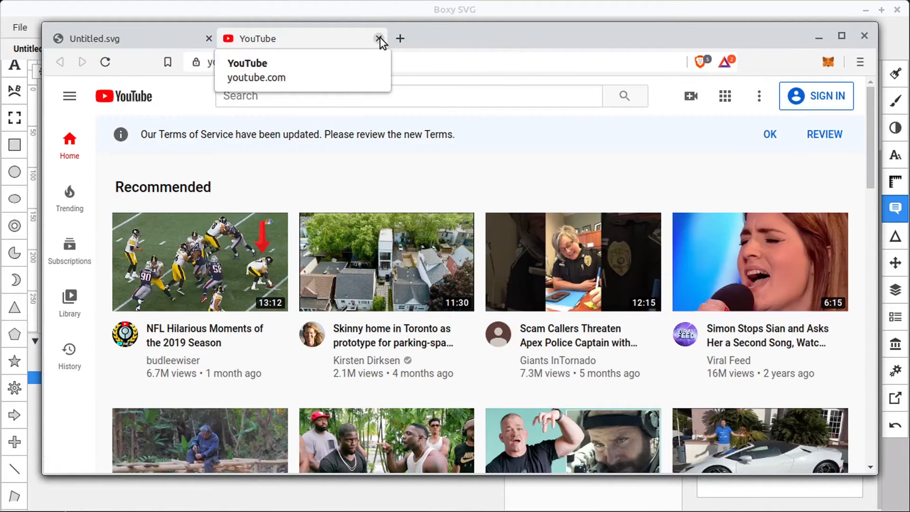
left_click(380, 36)
left_click(817, 36)
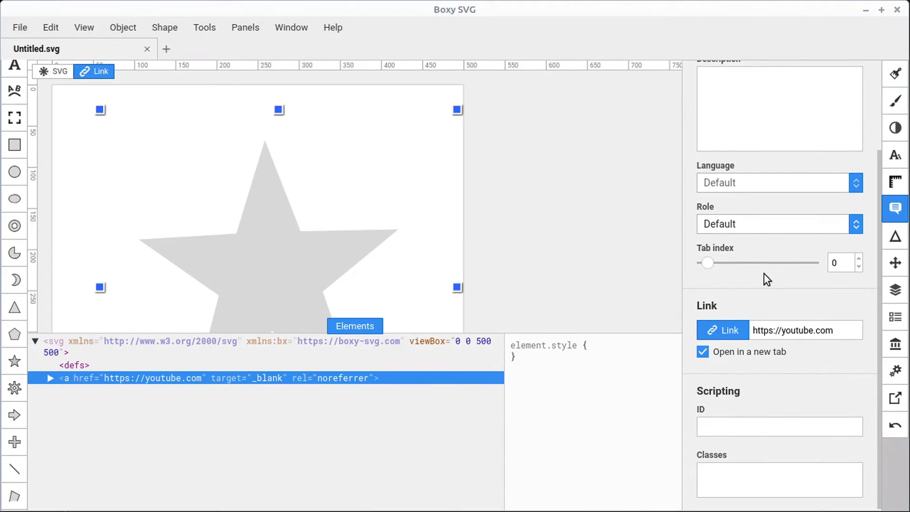
Expand the link element in the markup and set its scripting ID to my_star
left_click(50, 378)
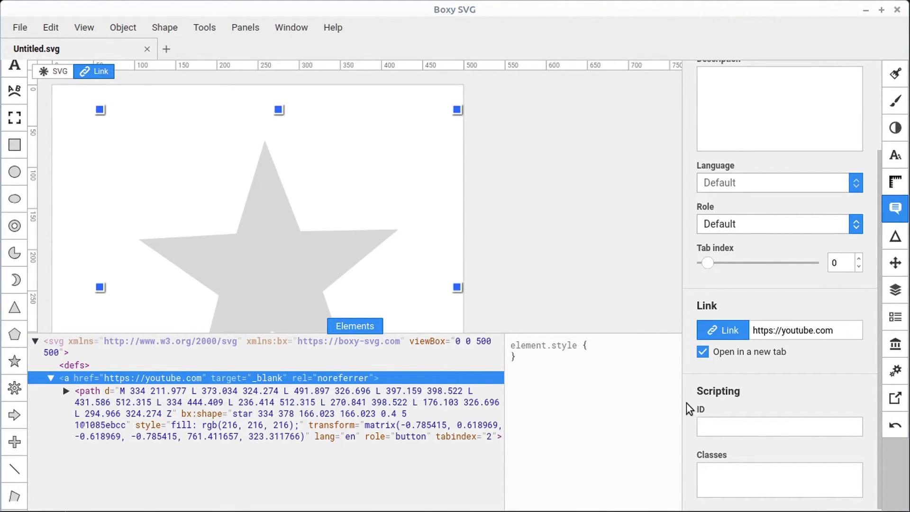
left_click(731, 430)
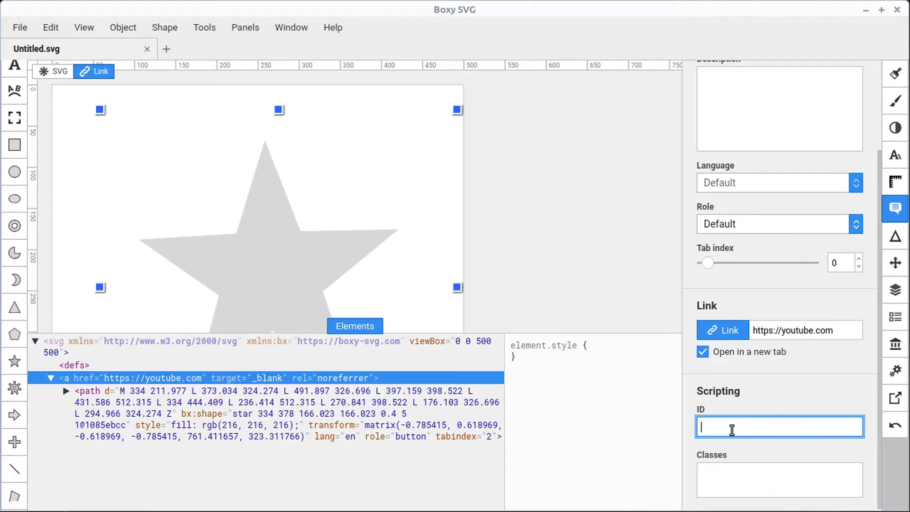
type("my_star")
key("Tab")
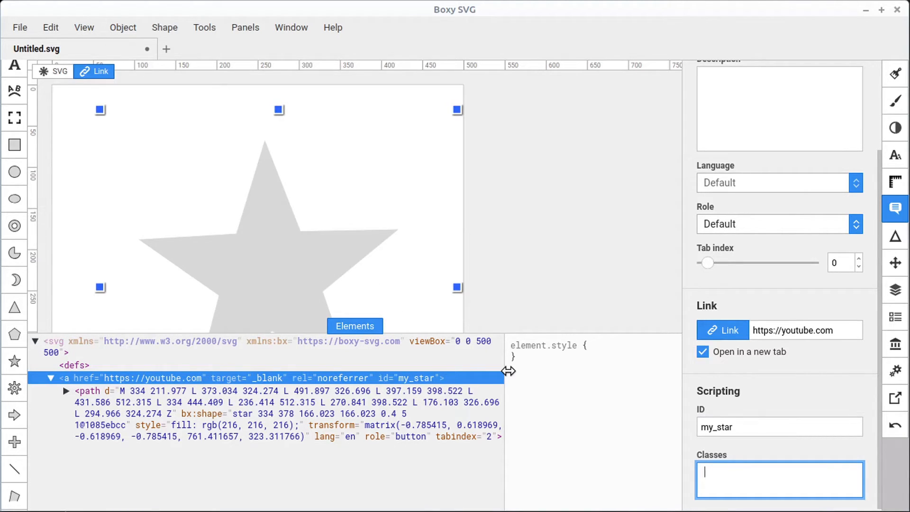
Deselect the star link, hide the markup view, and give the root SVG document the title MyPage
left_click(508, 371)
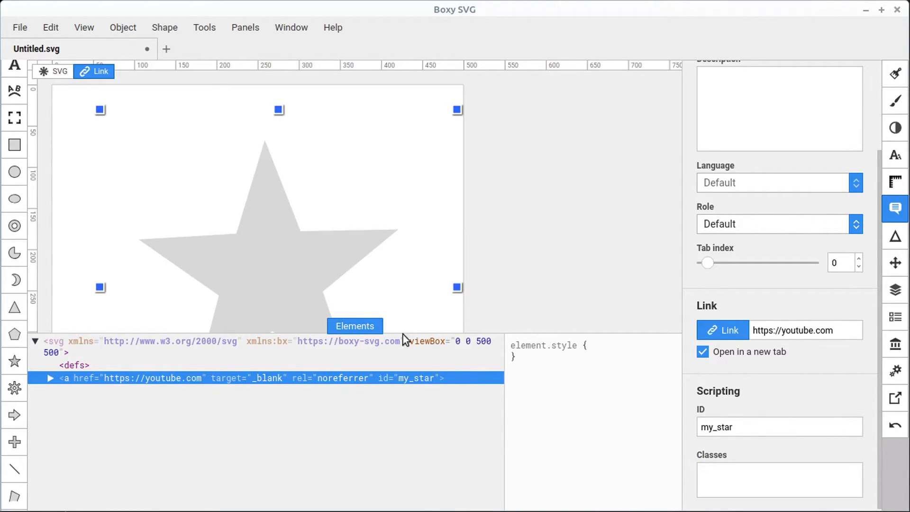
left_click(76, 149)
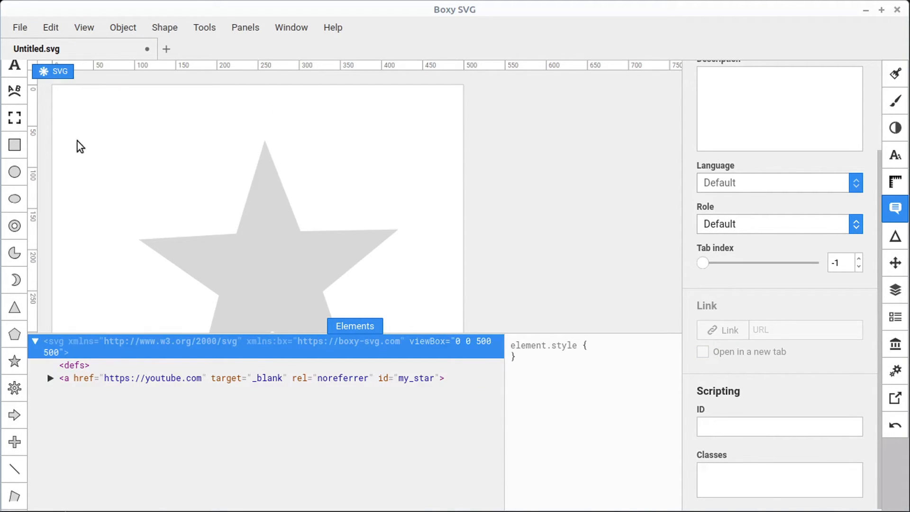
left_click(356, 324)
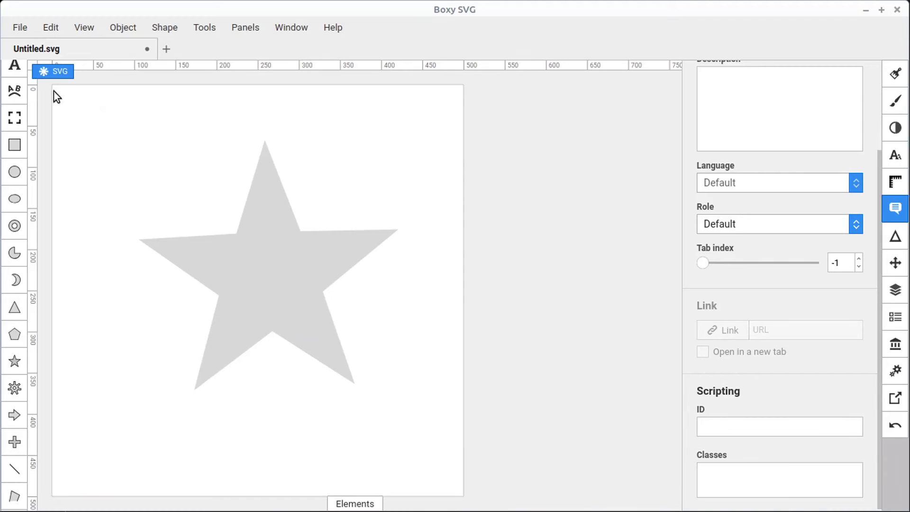
scroll(795, 263, "up", 3)
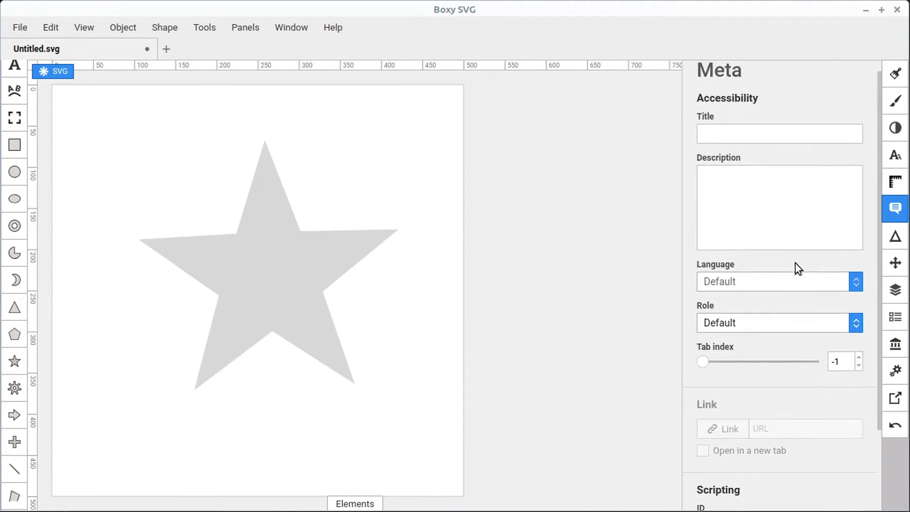
left_click(744, 148)
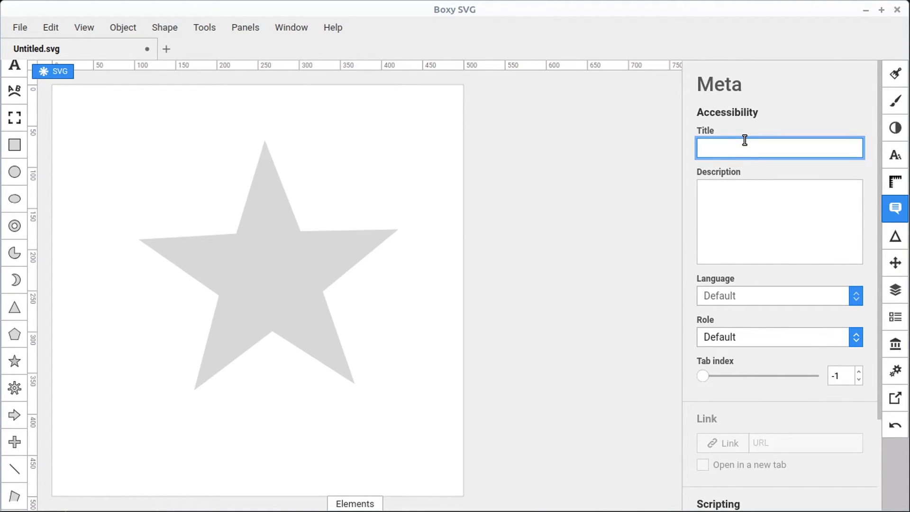
type("MyPage")
key("Return")
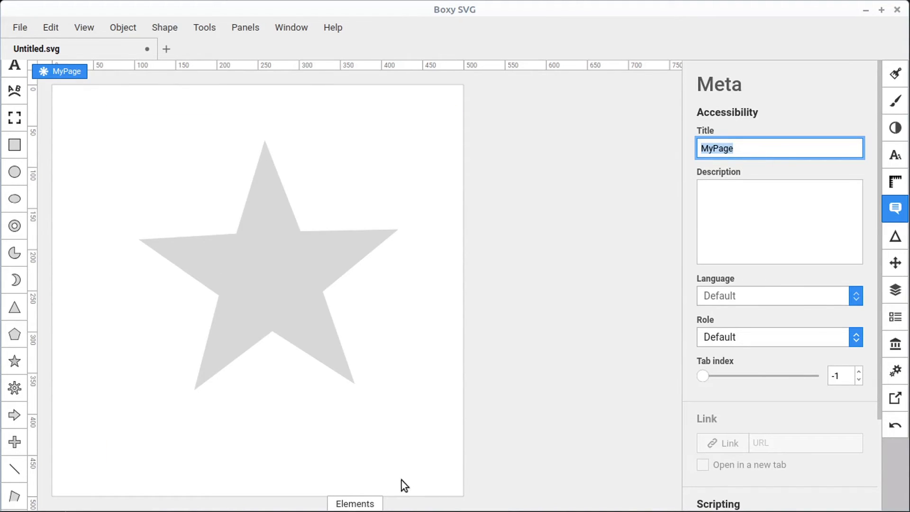
Enter "doaisd asoidnoas asouidbas" as the document's description and set its language to Arabic
left_click(785, 243)
type("doaisd asoidnoas asouidbas")
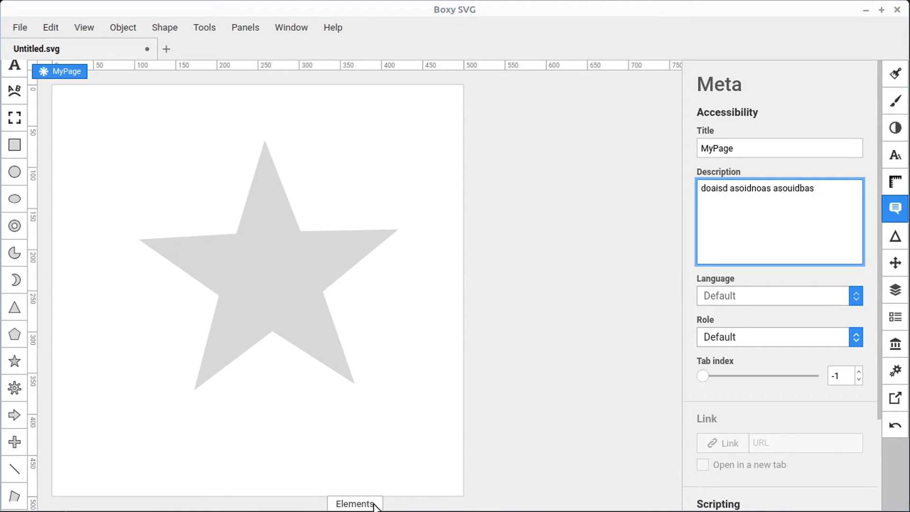
left_click(730, 360)
Inspect the root svg, desc and title elements in the markup, and compare the star link's Meta settings with the document's
left_click(372, 505)
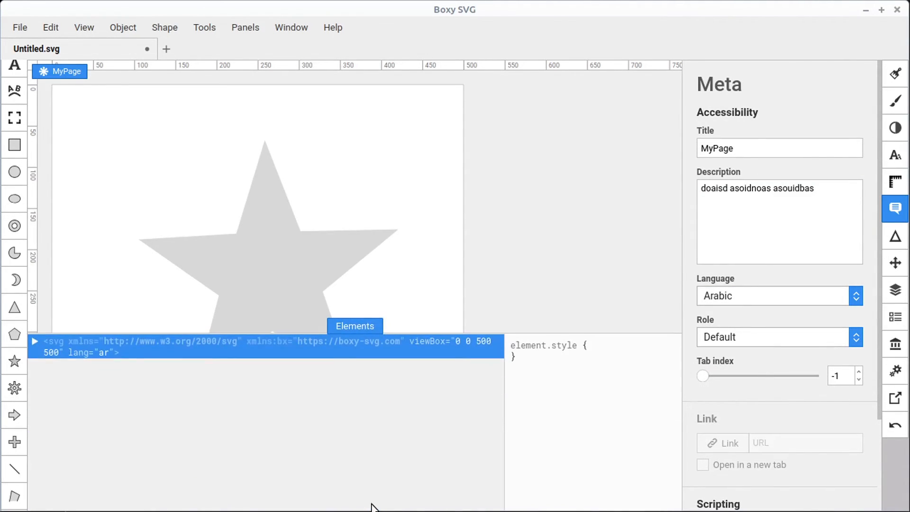
left_click(36, 340)
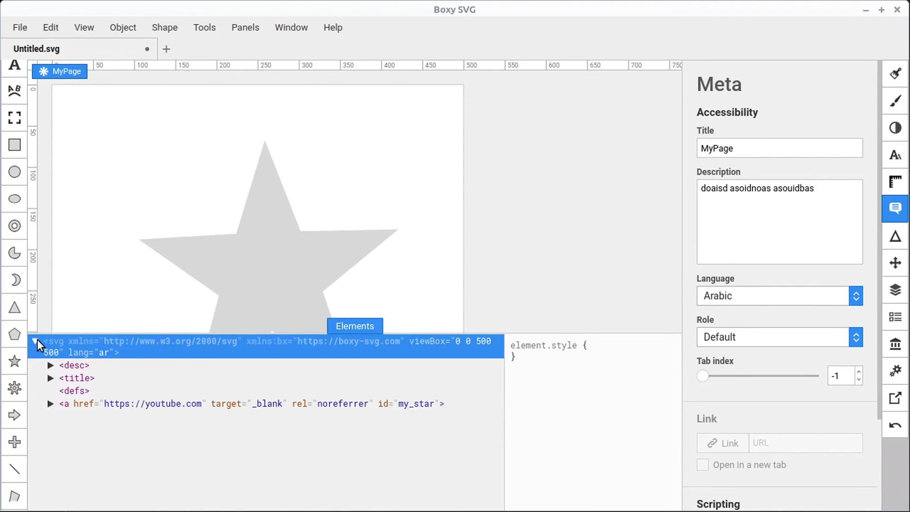
left_click(49, 365)
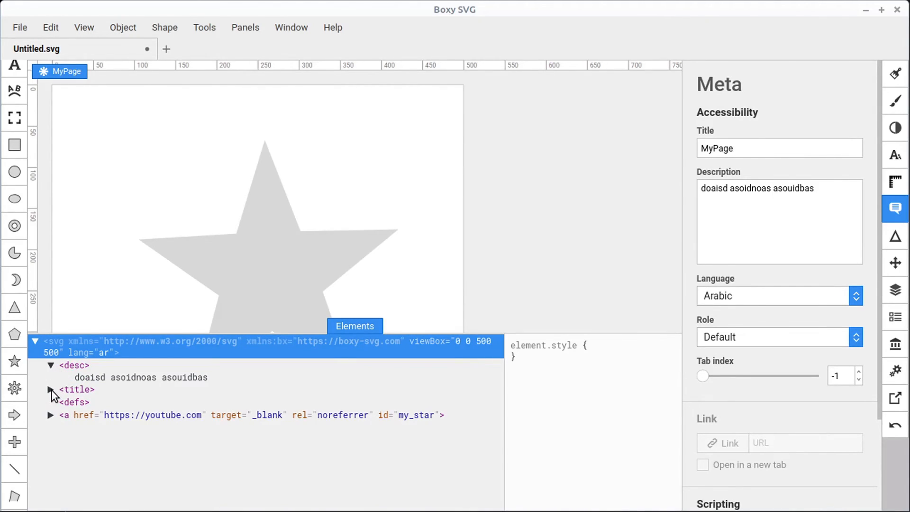
left_click(50, 389)
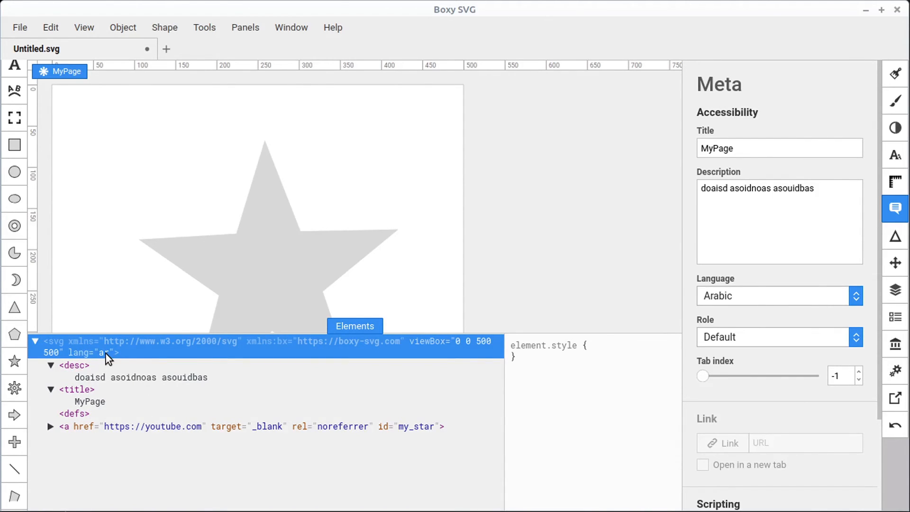
left_click(322, 256)
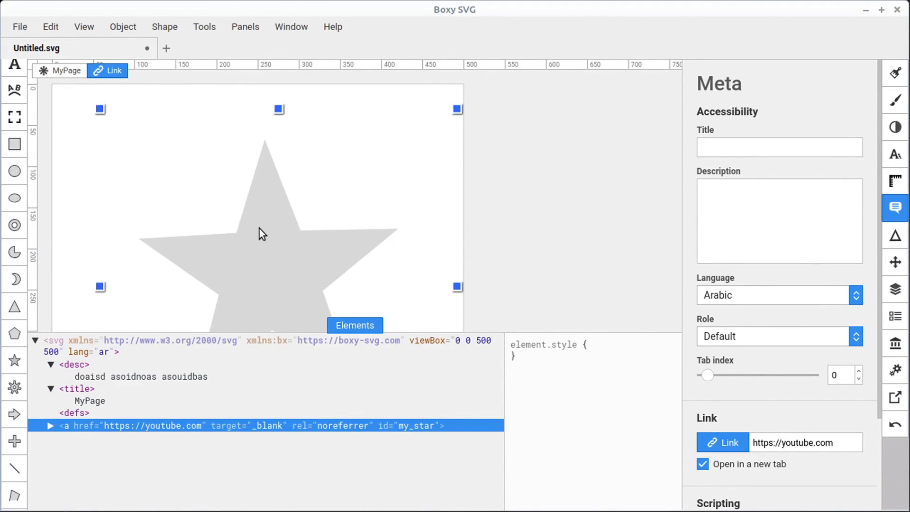
left_click(73, 147)
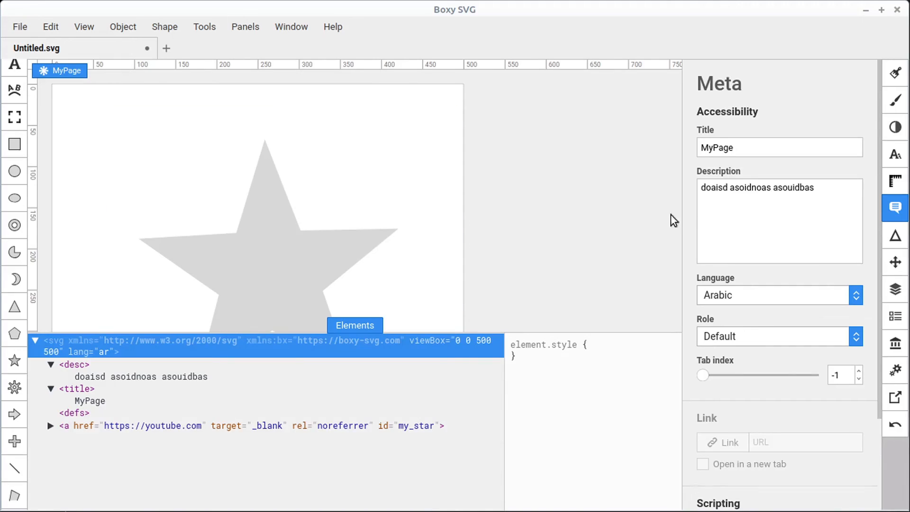